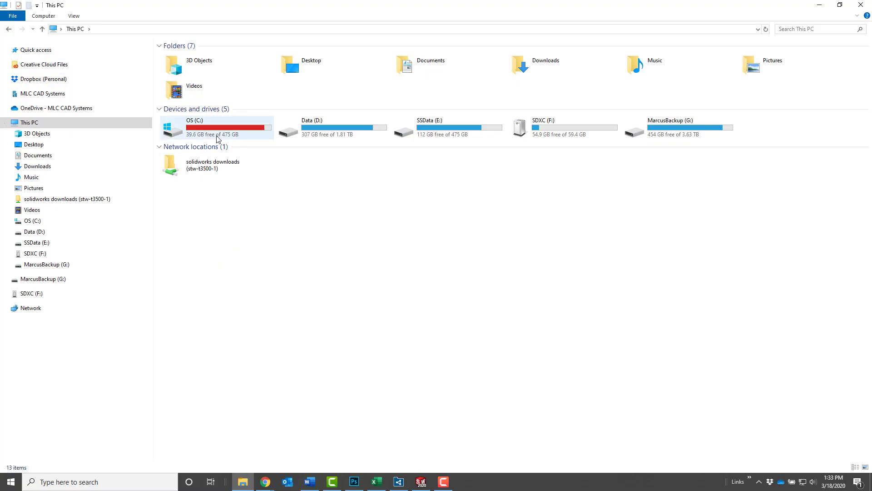
# Open the Vessel Skid folder inside the Engineering folder of the MLC vault on drive C
pyautogui.doubleClick(218, 129)
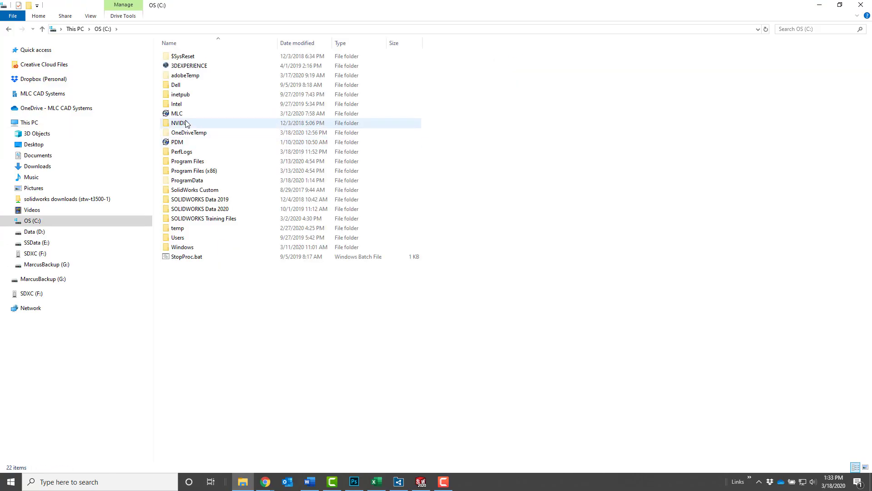
pyautogui.click(180, 114)
pyautogui.doubleClick(180, 115)
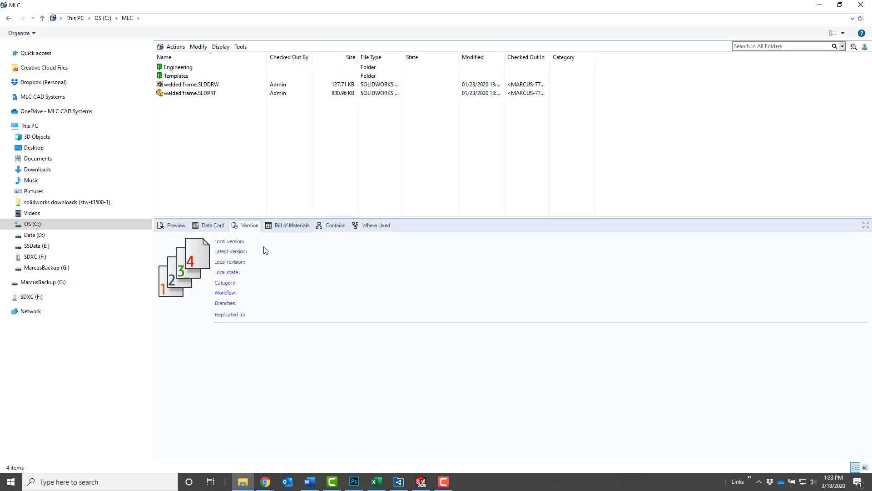
pyautogui.click(178, 57)
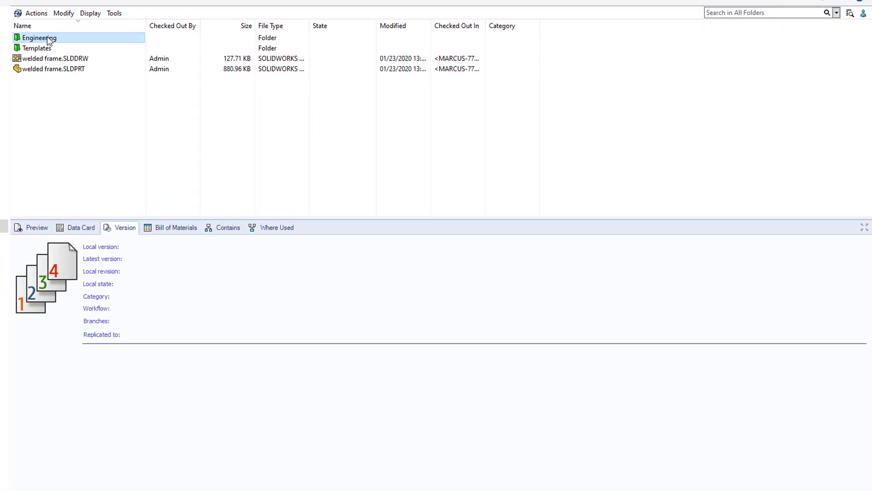
pyautogui.doubleClick(116, 53)
pyautogui.click(117, 83)
pyautogui.doubleClick(49, 73)
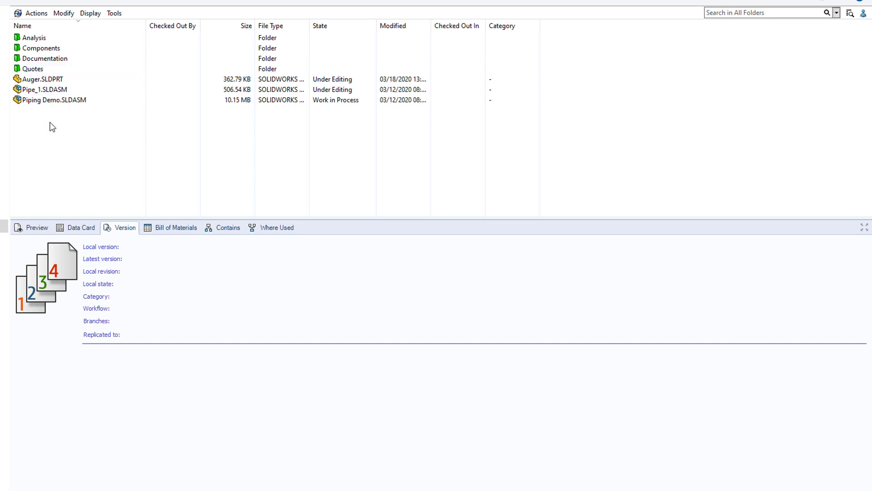
# Check the local and latest version details of Piping Demo.SLDASM, Auger.SLDPRT and Pipe_1.SLDASM
pyautogui.click(49, 100)
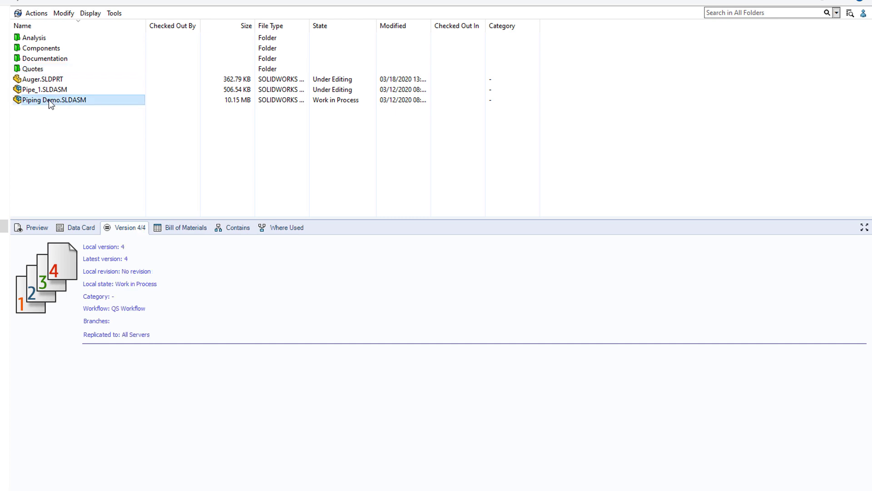
pyautogui.click(49, 81)
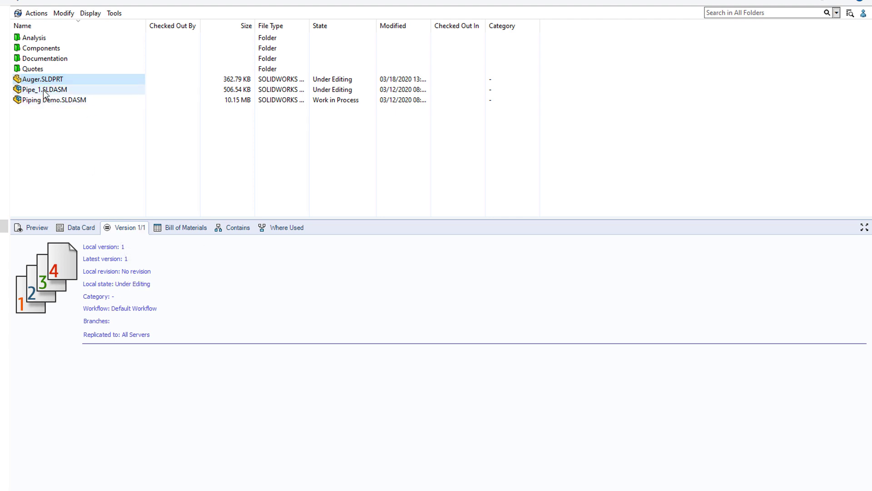
pyautogui.click(44, 91)
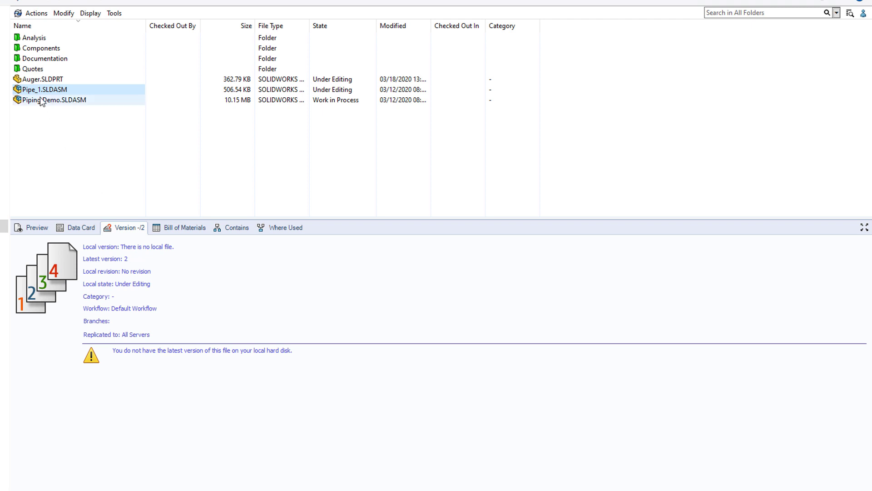
# Clear the local cache of Auger.SLDPRT
pyautogui.click(43, 79)
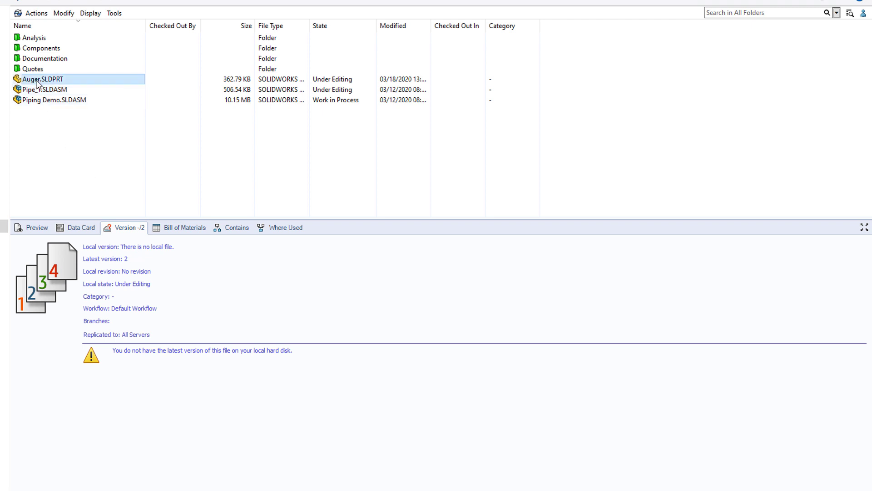
pyautogui.click(116, 14)
pyautogui.click(143, 113)
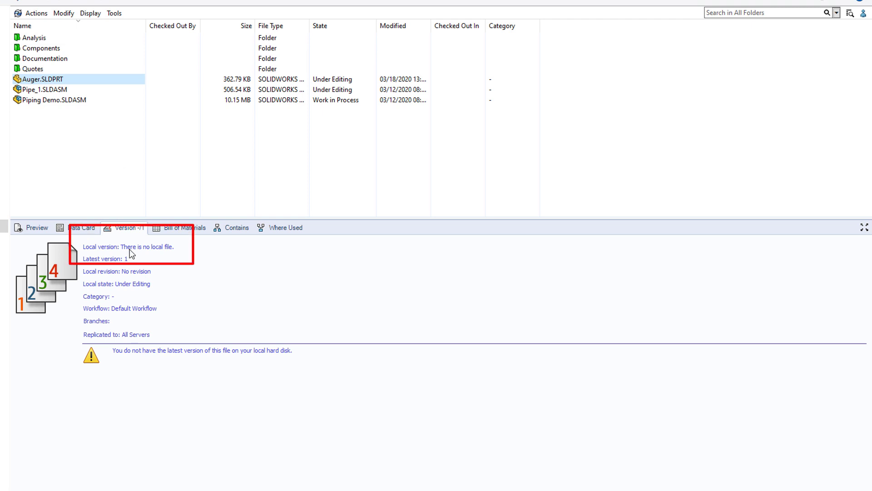
# Preview Auger.SLDPRT to cache a local copy and check its version details again
pyautogui.click(32, 232)
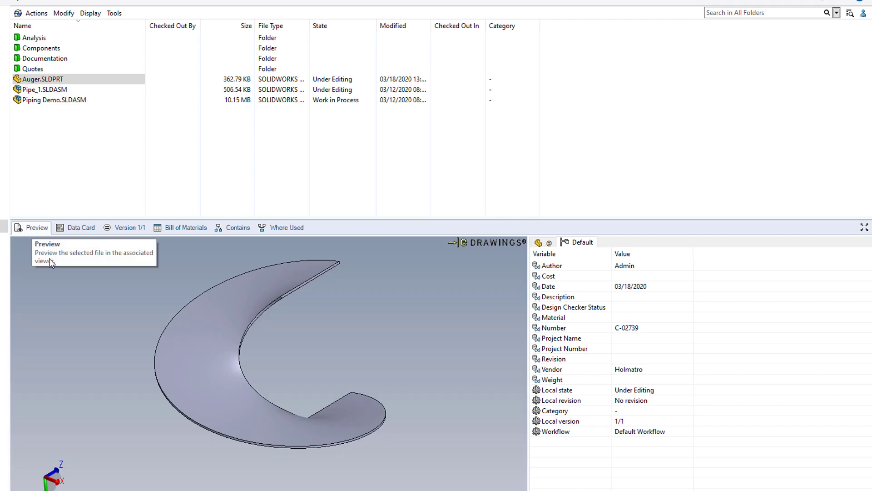
pyautogui.moveTo(113, 290); pyautogui.dragTo(90, 284)
pyautogui.click(117, 228)
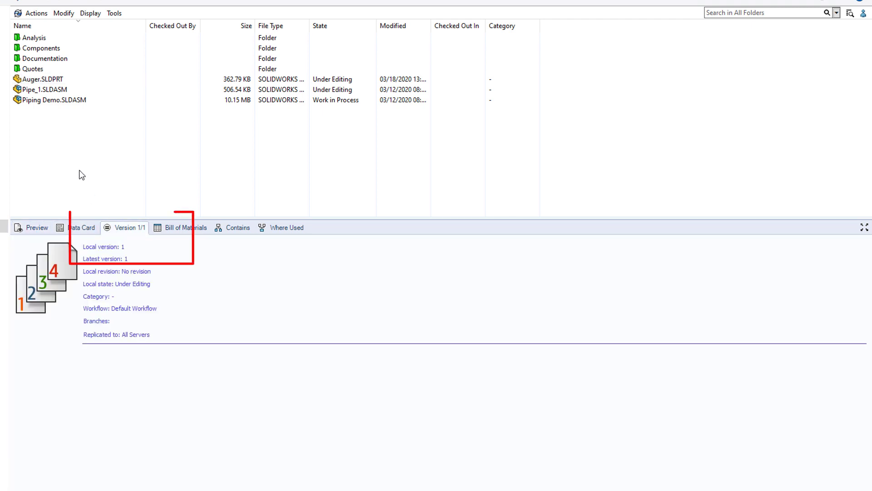
pyautogui.click(71, 172)
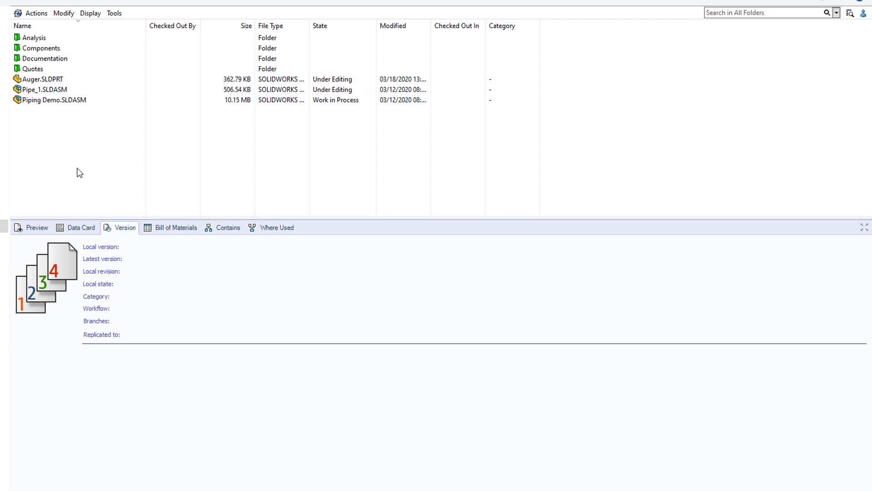
# Begin checking out Piping Demo.SLDASM, including Davit 14inch Assy.SLDASM with all its references and the top-level Enclosure.SLDASM
pyautogui.click(51, 102)
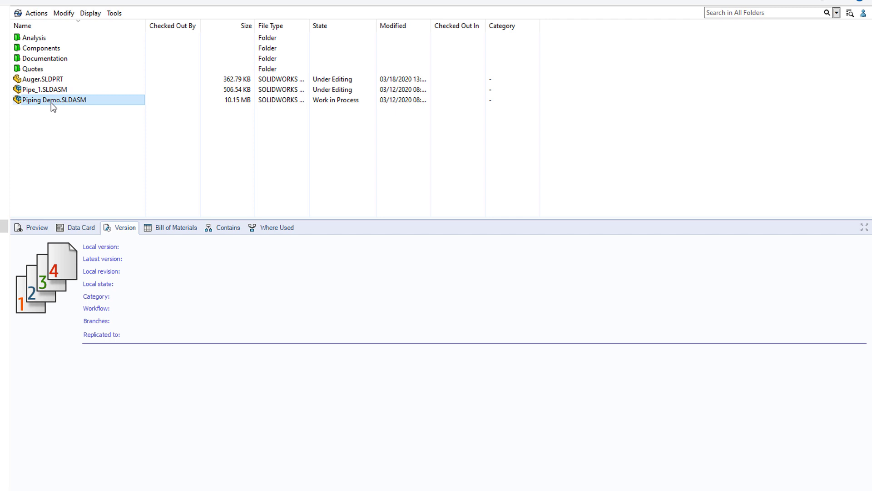
pyautogui.rightClick(52, 106)
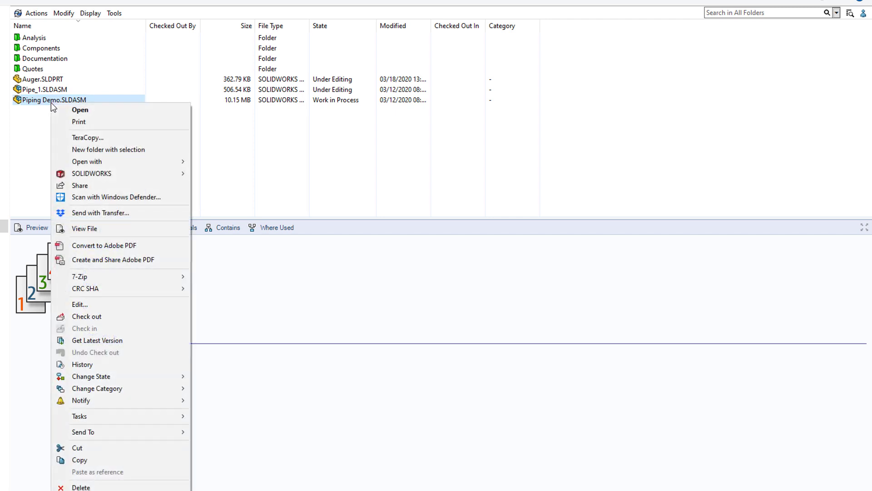
pyautogui.click(117, 316)
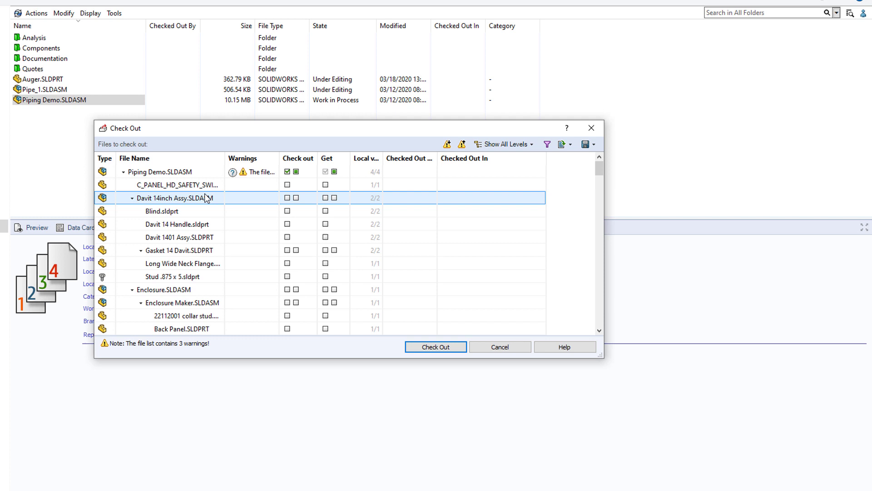
pyautogui.click(296, 197)
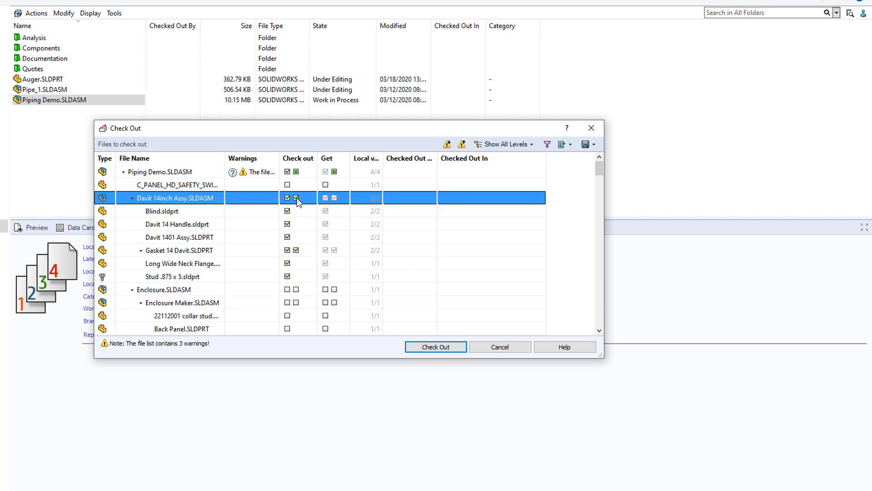
pyautogui.click(287, 290)
pyautogui.scroll(-3, 288, 293)
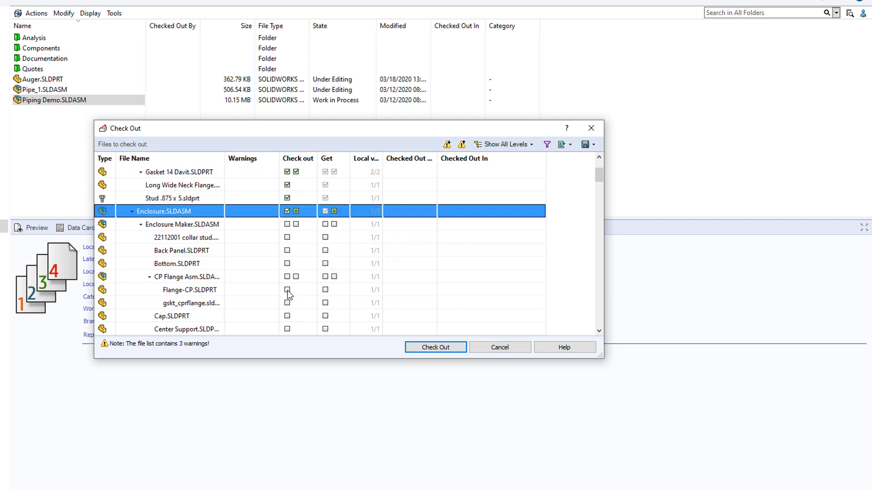
# Add Ladder-Cage2.SLDDRW and Ladder-Cage2.sldprt to the check-out list and check out the marked files
pyautogui.scroll(-5, 288, 293)
pyautogui.scroll(-10, 288, 293)
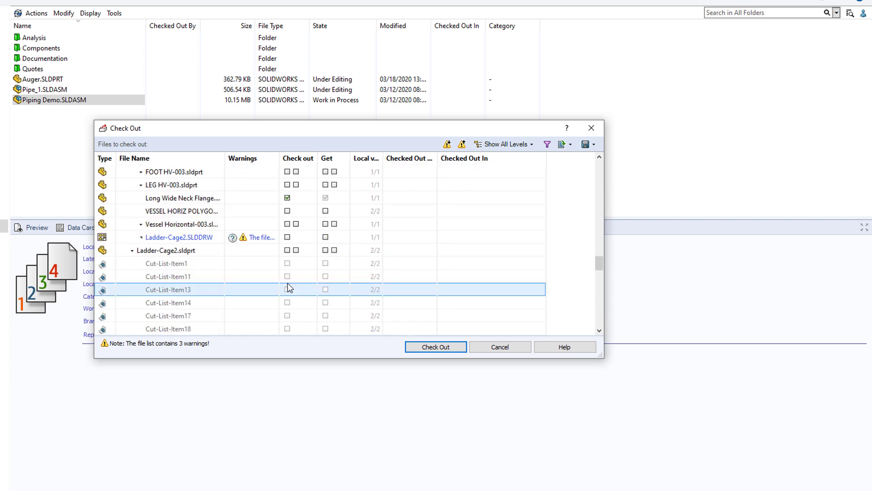
pyautogui.click(287, 238)
pyautogui.click(287, 250)
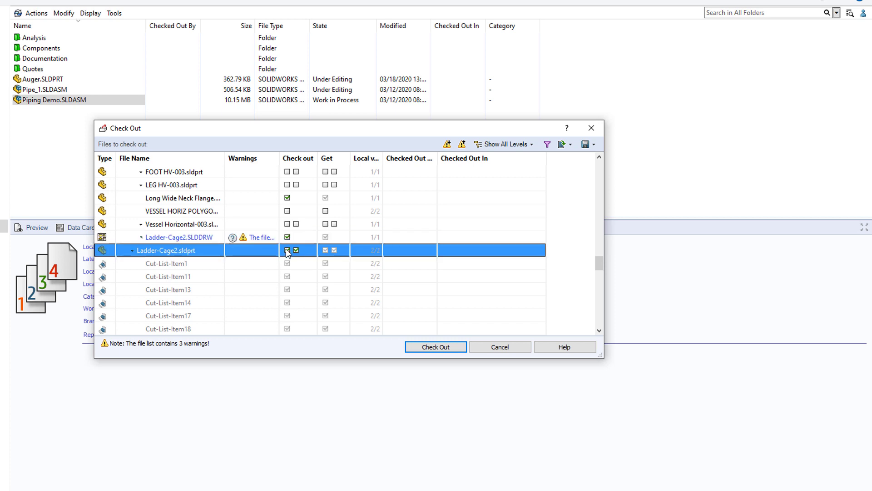
pyautogui.click(431, 346)
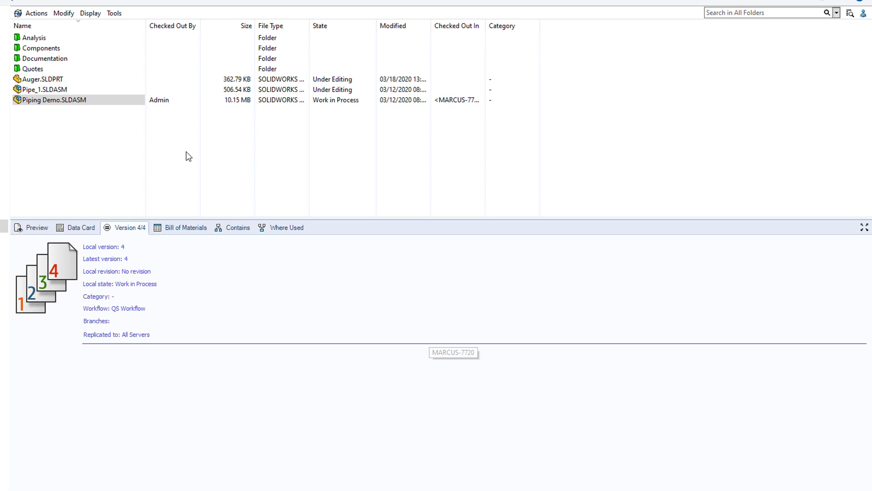
# Check the version details of Pipe_1.SLDASM, including whether a local copy exists
pyautogui.click(112, 156)
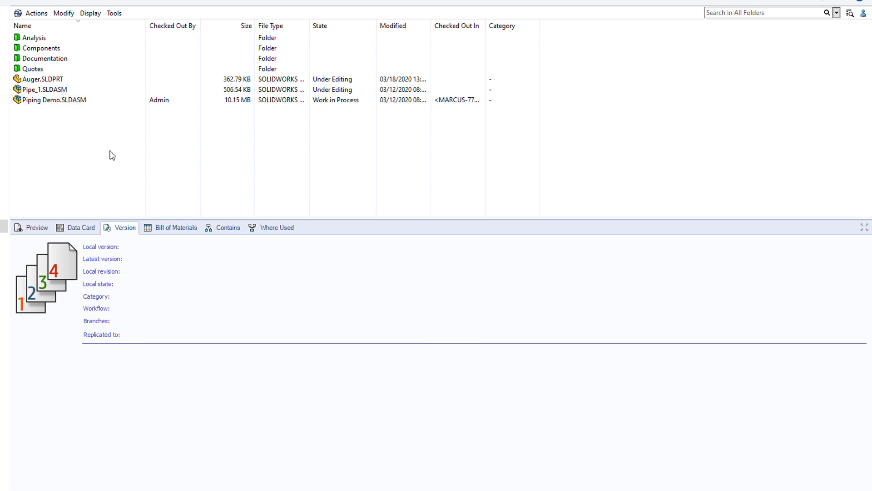
pyautogui.click(59, 90)
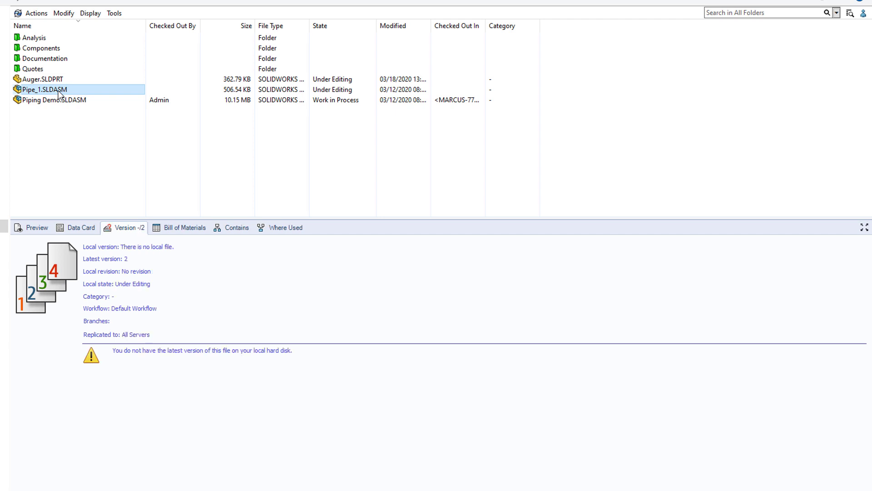
pyautogui.click(89, 141)
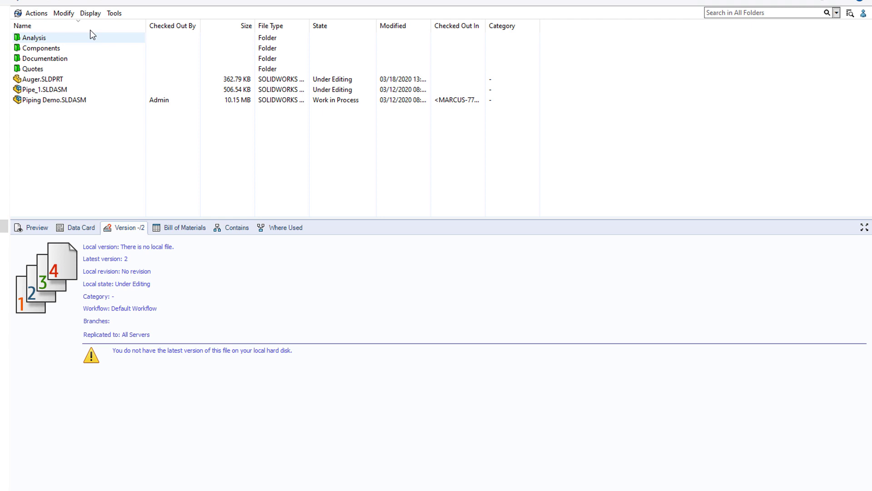
# Switch the MLC vault to offline work
pyautogui.click(114, 13)
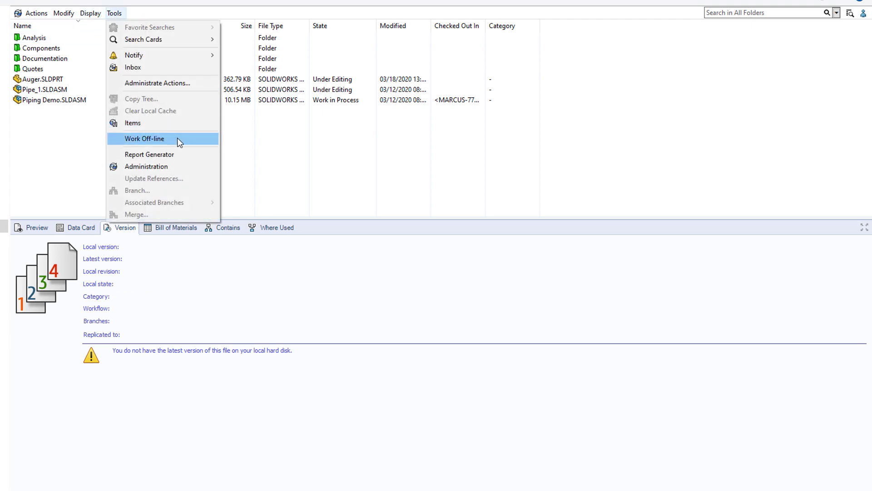
pyautogui.click(199, 138)
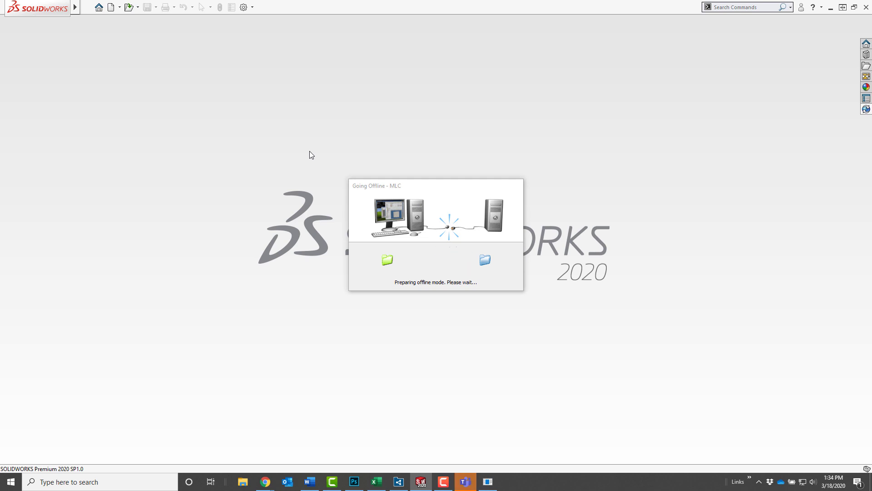
# Switch to File Explorer and reopen the MLC vault's Engineering > Vessel Skid folder
pyautogui.click(242, 482)
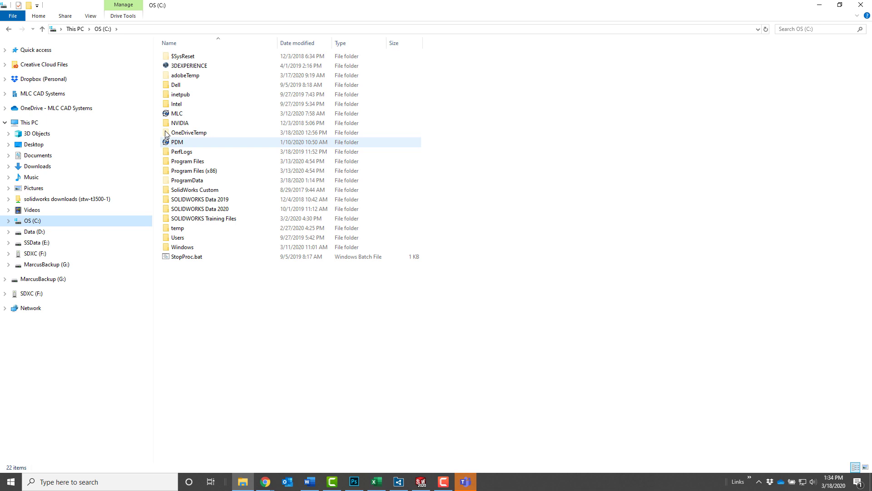
pyautogui.click(176, 114)
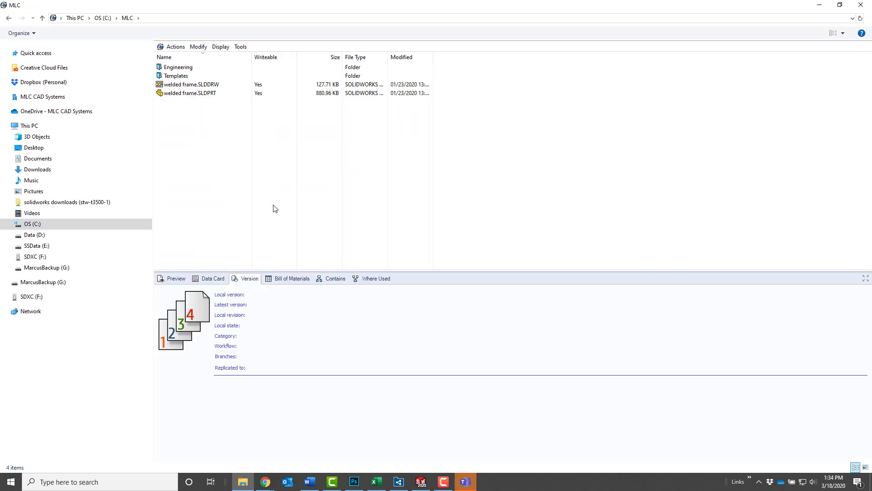
pyautogui.doubleClick(186, 68)
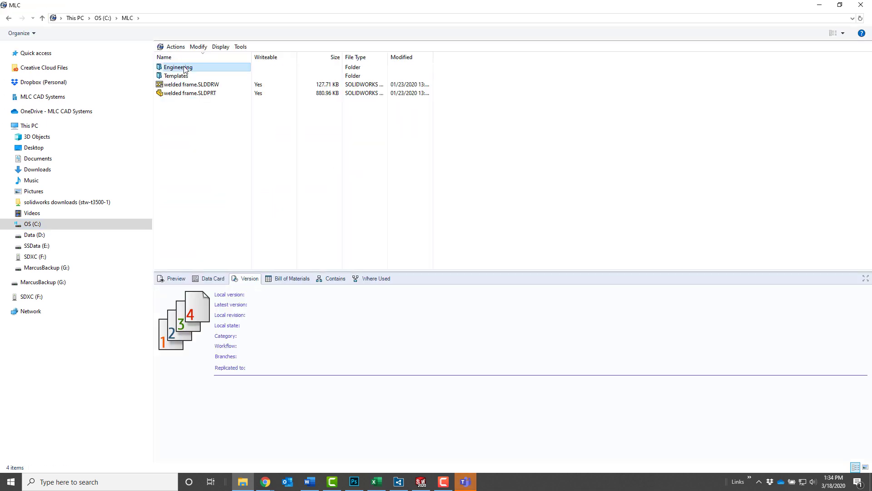
pyautogui.click(181, 93)
pyautogui.doubleClick(181, 93)
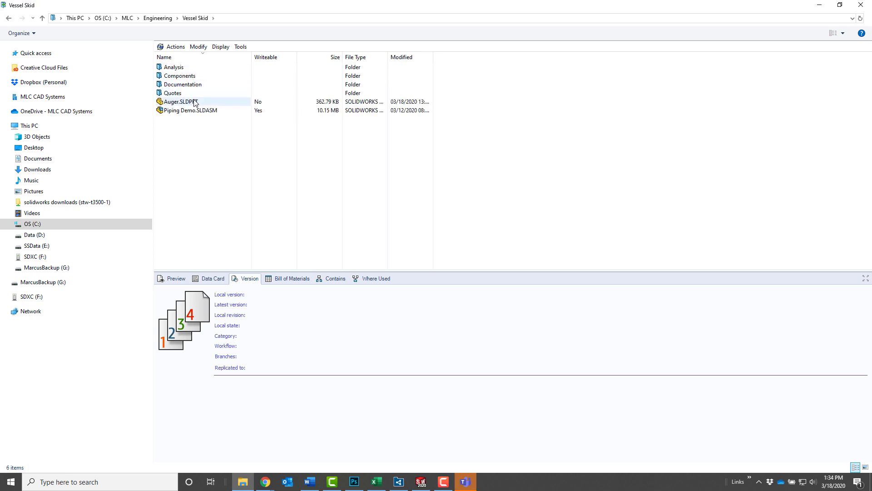
# Inspect offline version details for Auger.SLDPRT and Piping Demo.SLDASM, plus the assembly's bill of materials, contained files and where-used information
pyautogui.click(195, 102)
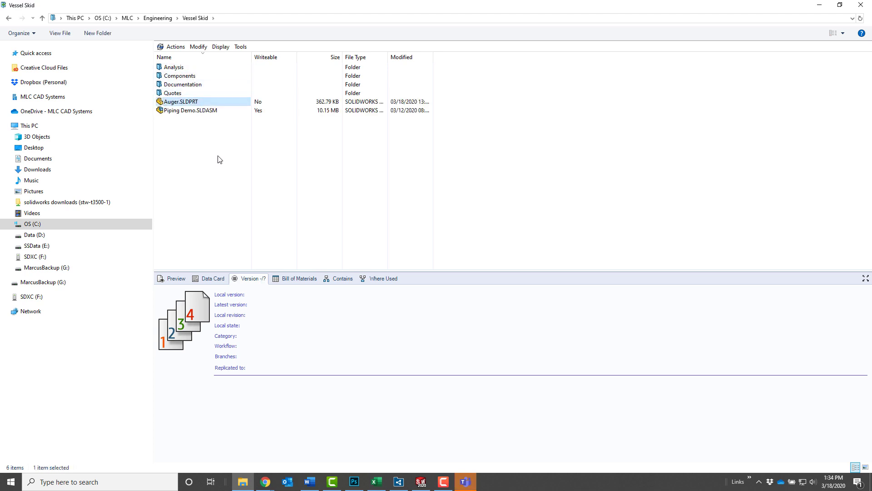
pyautogui.click(190, 113)
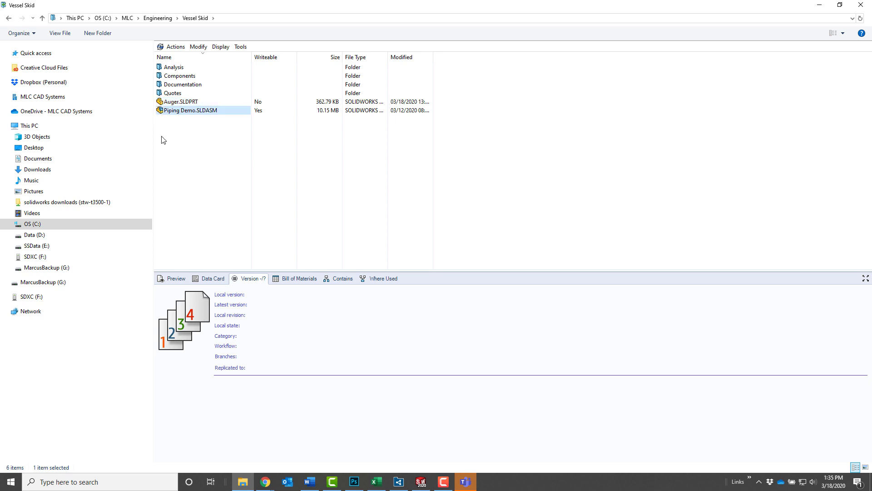
pyautogui.click(293, 279)
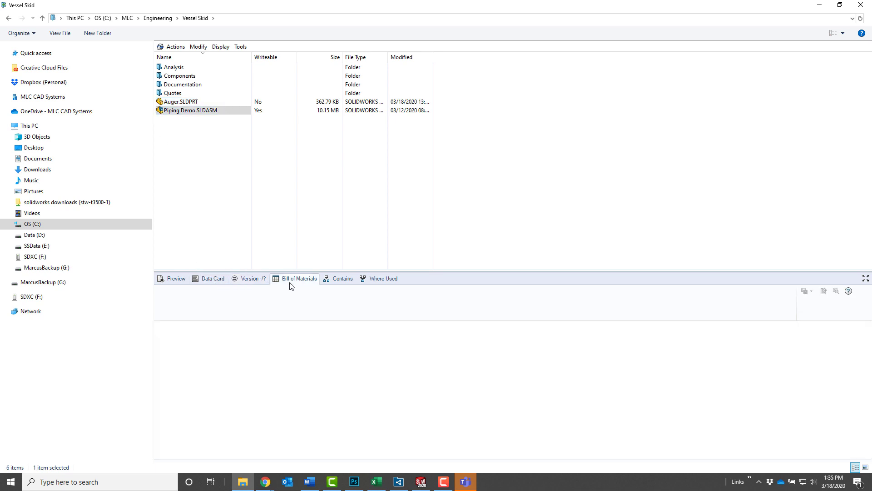
pyautogui.click(336, 280)
pyautogui.click(383, 283)
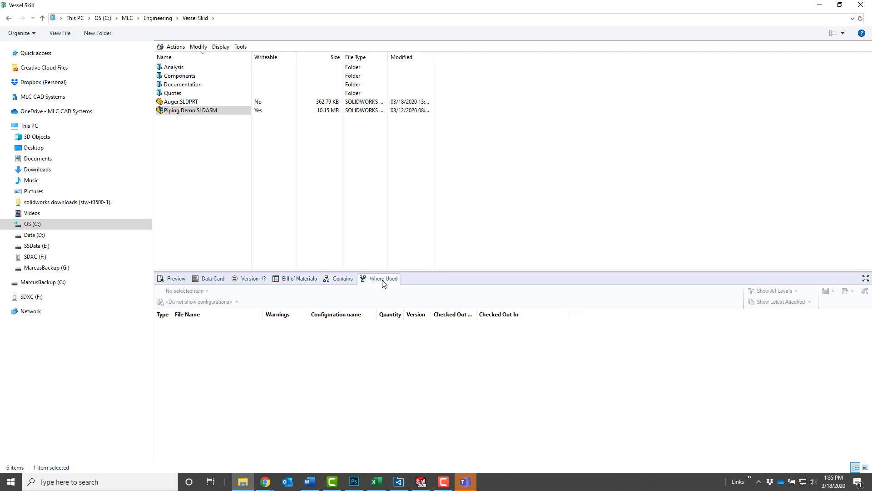
# Open the Piping Demo.SLDASM assembly from the offline vault in SOLIDWORKS
pyautogui.doubleClick(160, 111)
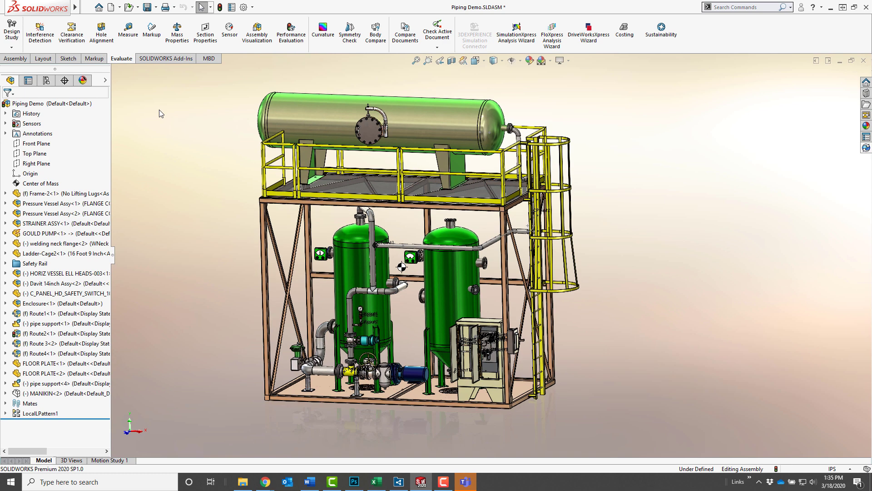
pyautogui.moveTo(173, 111); pyautogui.dragTo(173, 110, button='middle')
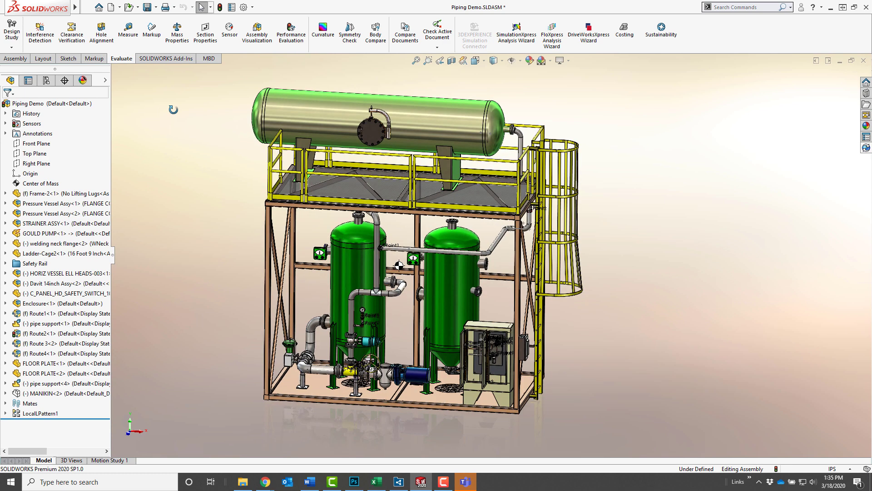
# Try to edit the 3DSketch1 dimensions of the read-only Frame-2 part in the Piping Demo assembly
pyautogui.click(68, 193)
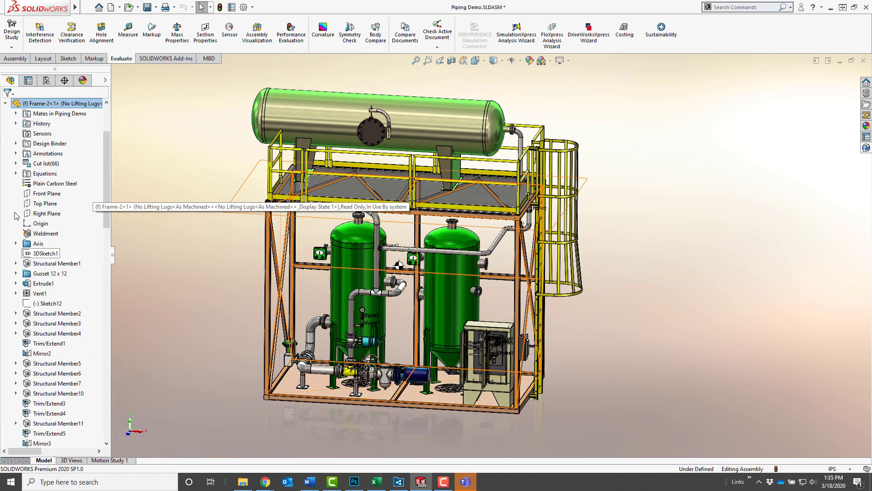
pyautogui.click(33, 253)
pyautogui.doubleClick(407, 290)
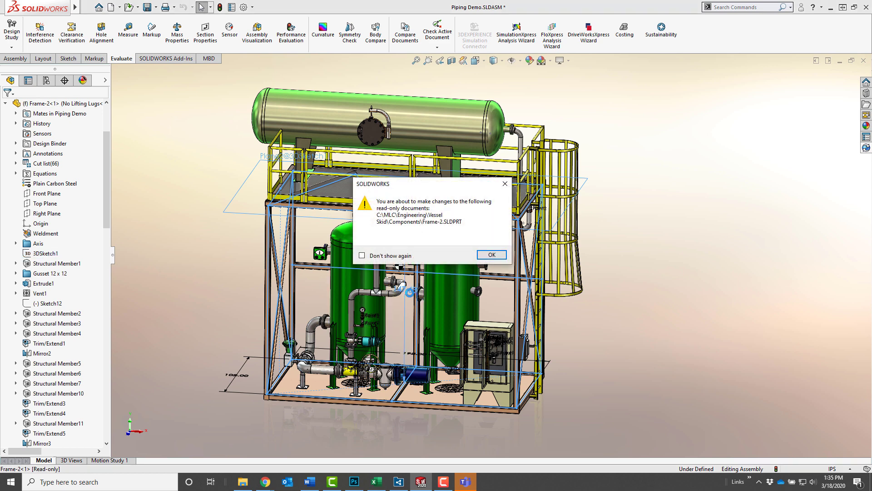
pyautogui.click(492, 255)
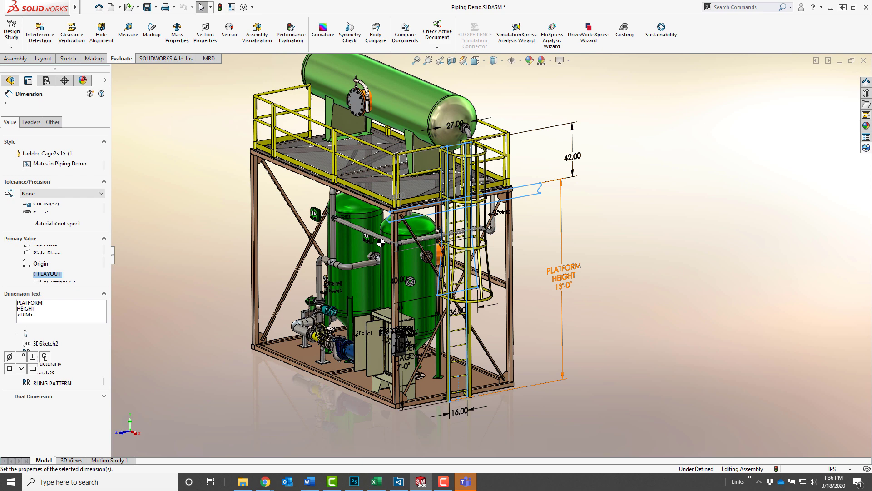
# Set the Platform Height dimension in the Ladder-Cage2 part's LAYOUT sketch to 12'-0" and rebuild
pyautogui.write("13'")
pyautogui.press('Return')
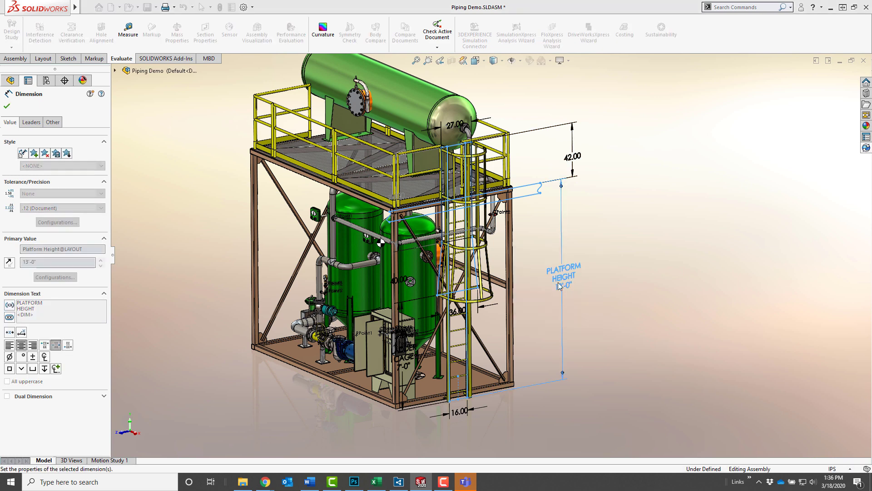
pyautogui.press('Escape')
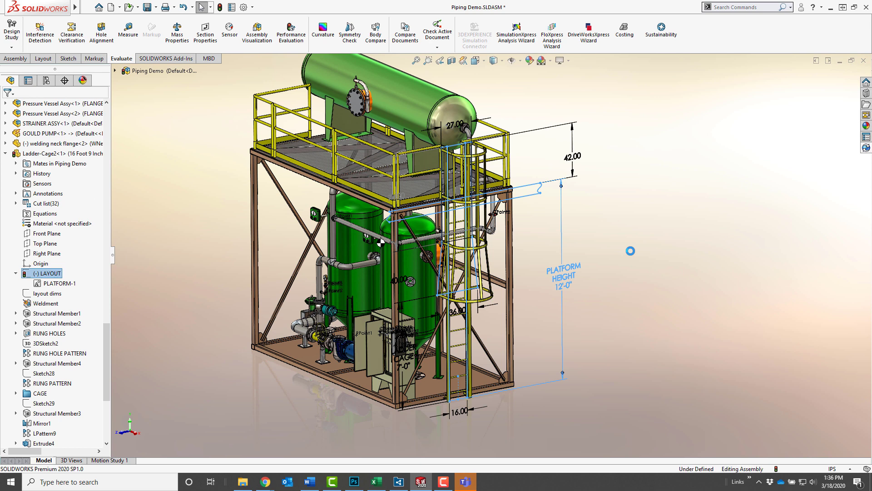
# Open the recent part training2.SLDPRT and save it as Sheet Metal Box in the offline vault folder C:\MLC\Engineering
pyautogui.hotkey('ctrl', 'F2')
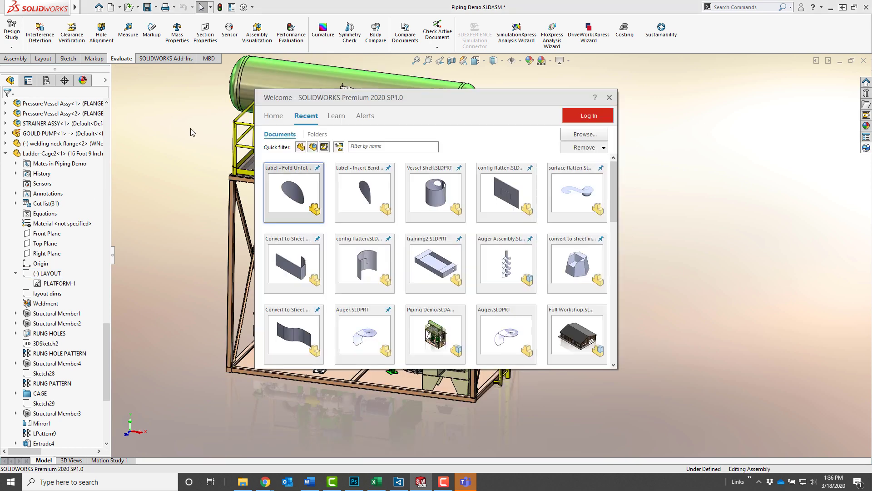
pyautogui.click(440, 266)
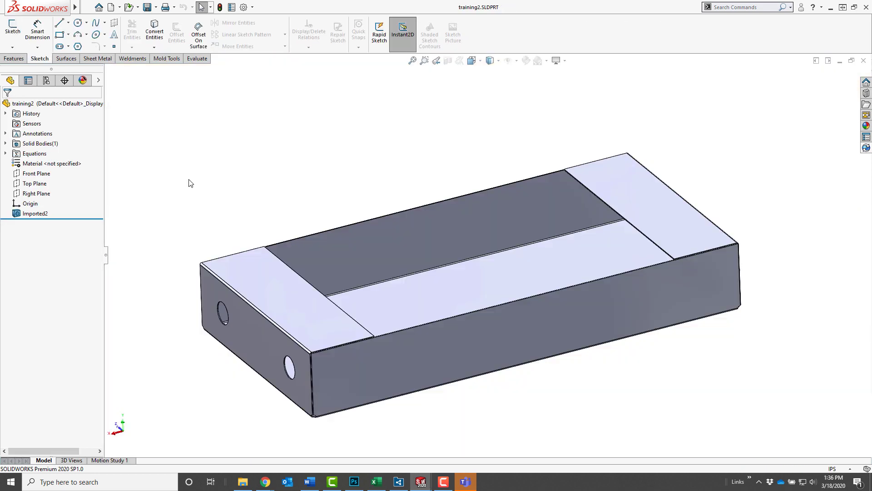
pyautogui.click(87, 7)
pyautogui.click(81, 117)
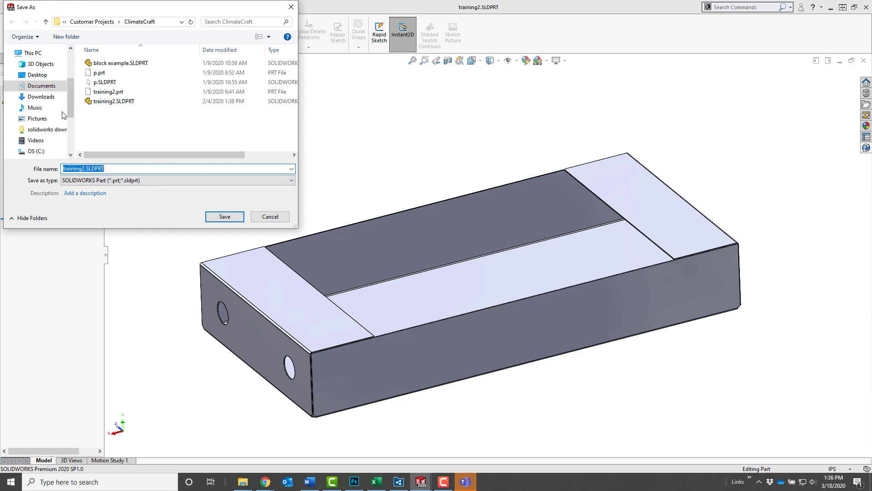
pyautogui.click(39, 152)
pyautogui.click(98, 121)
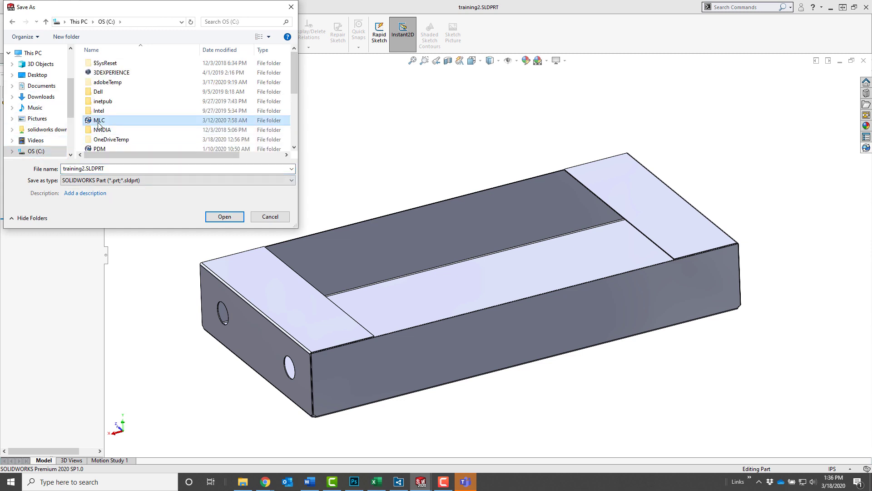
pyautogui.doubleClick(99, 122)
pyautogui.click(100, 71)
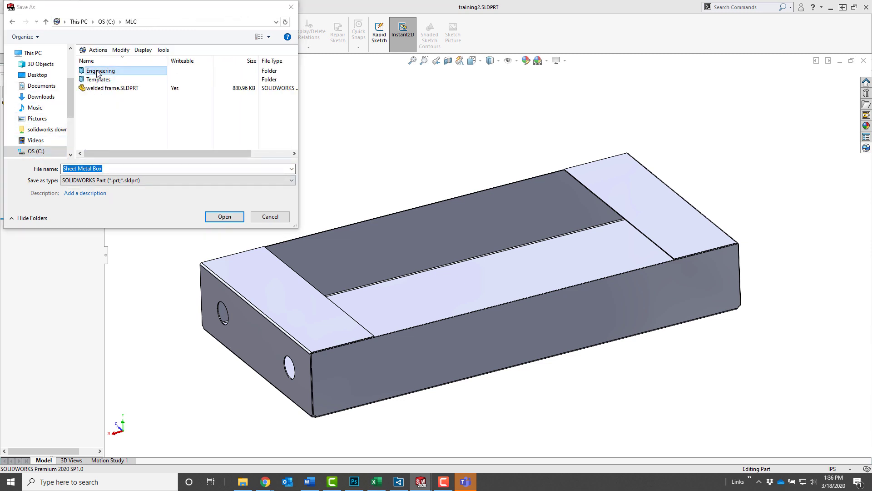
pyautogui.press('Return')
pyautogui.click(124, 167)
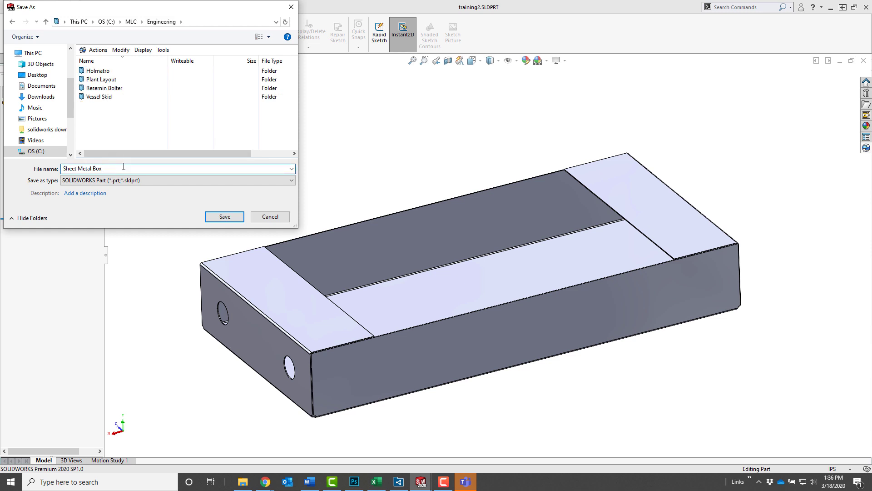
pyautogui.hotkey('ctrl', 'a')
pyautogui.press('Return')
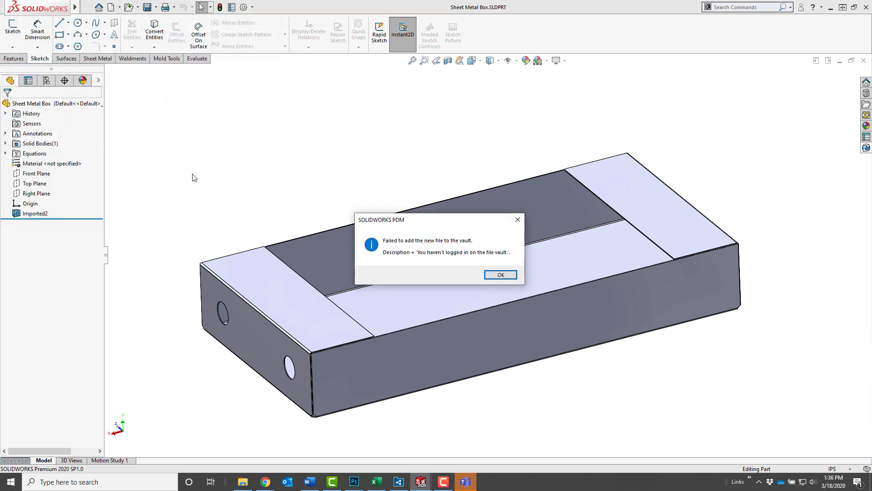
pyautogui.click(501, 277)
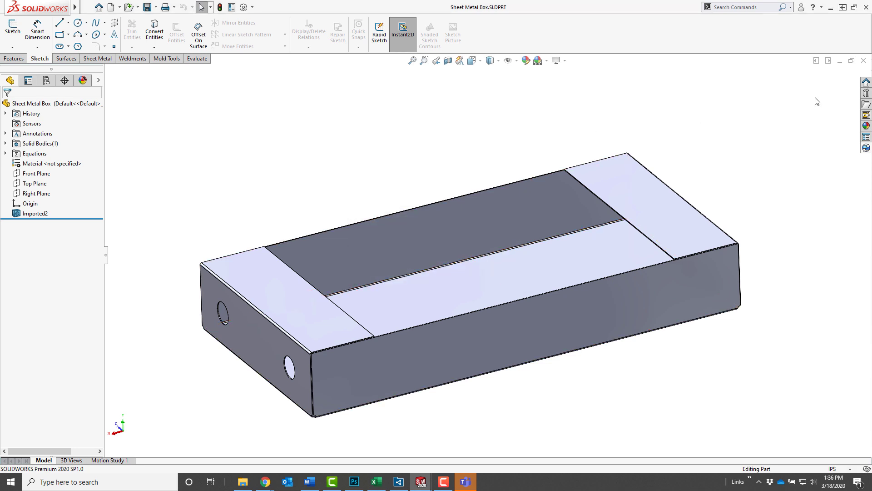
# Close the Sheet Metal Box part and the Piping Demo assembly without saving the modified documents
pyautogui.click(863, 60)
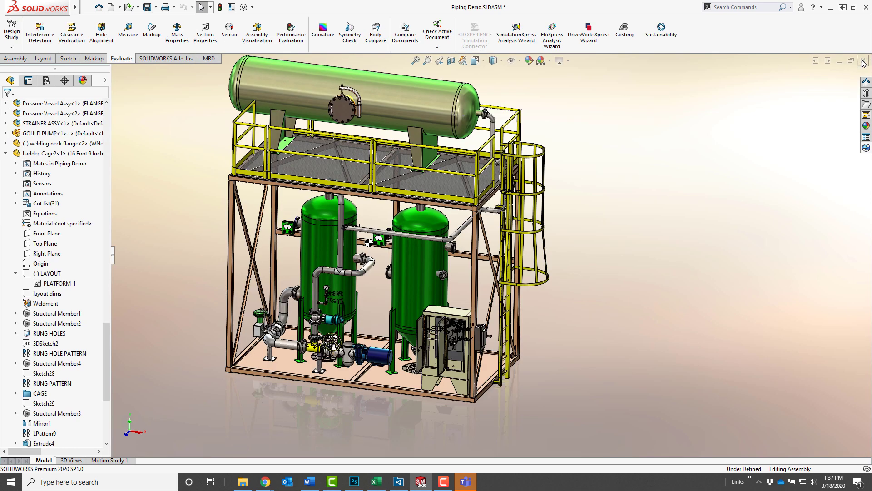
pyautogui.click(863, 60)
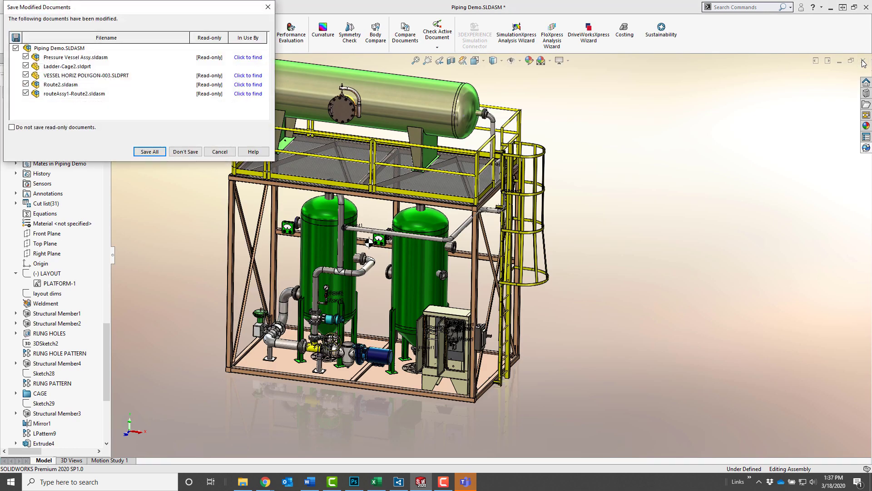
pyautogui.click(185, 153)
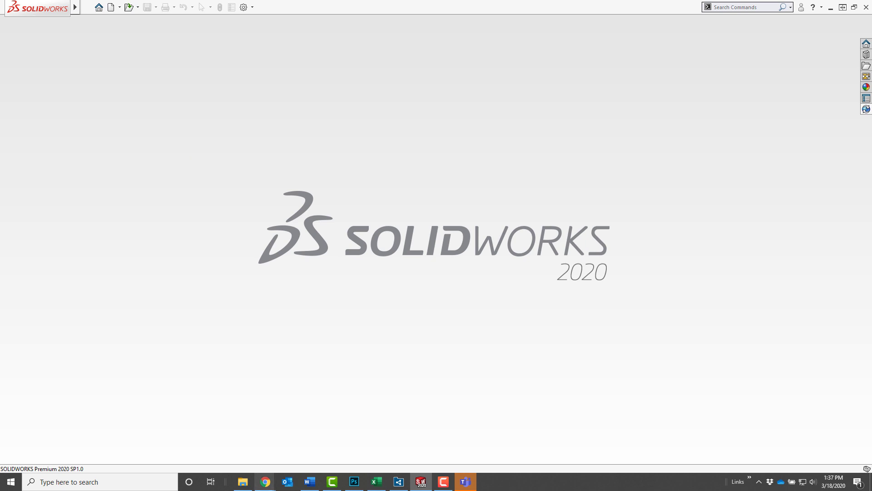
# Switch to File Explorer and set the MLC vault back to online work
pyautogui.click(242, 482)
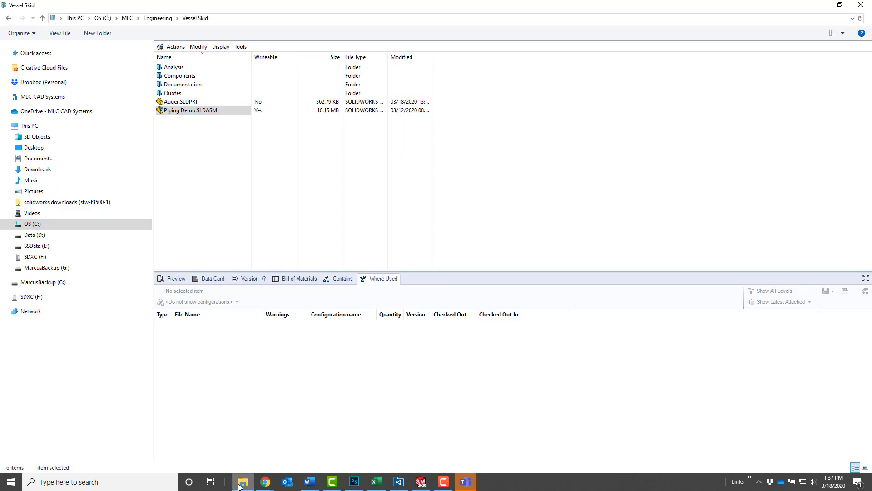
pyautogui.click(230, 199)
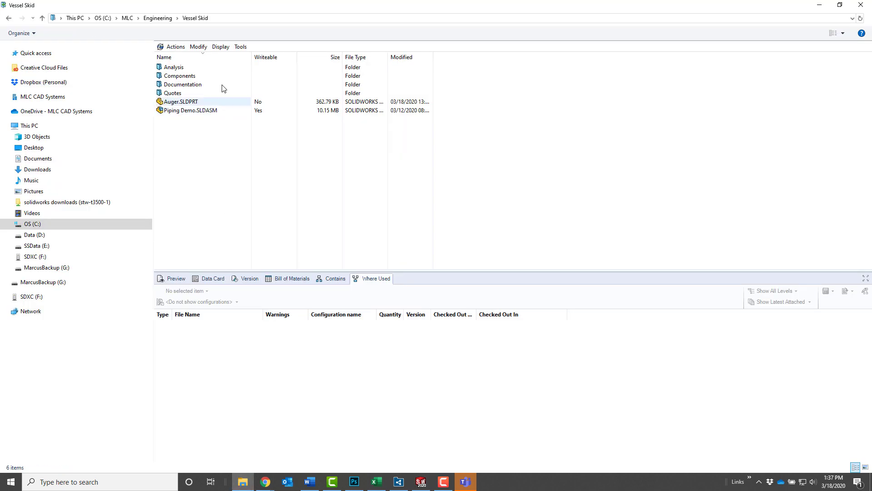
pyautogui.click(240, 47)
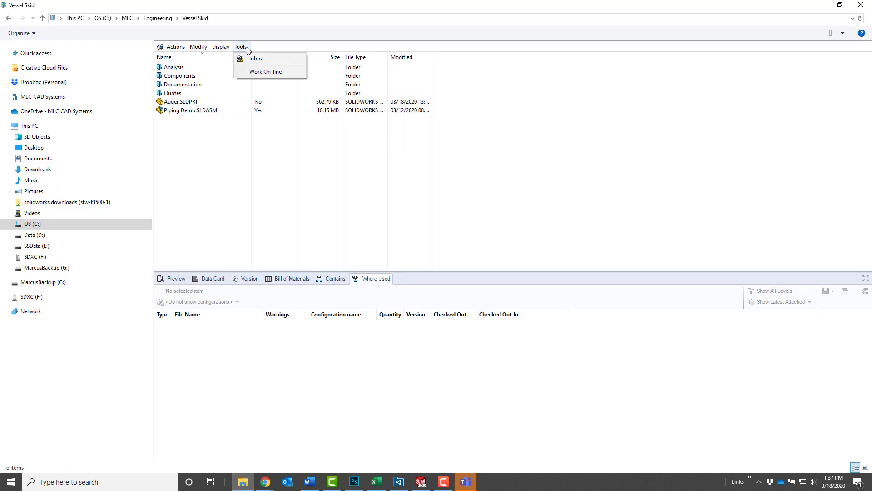
pyautogui.click(294, 74)
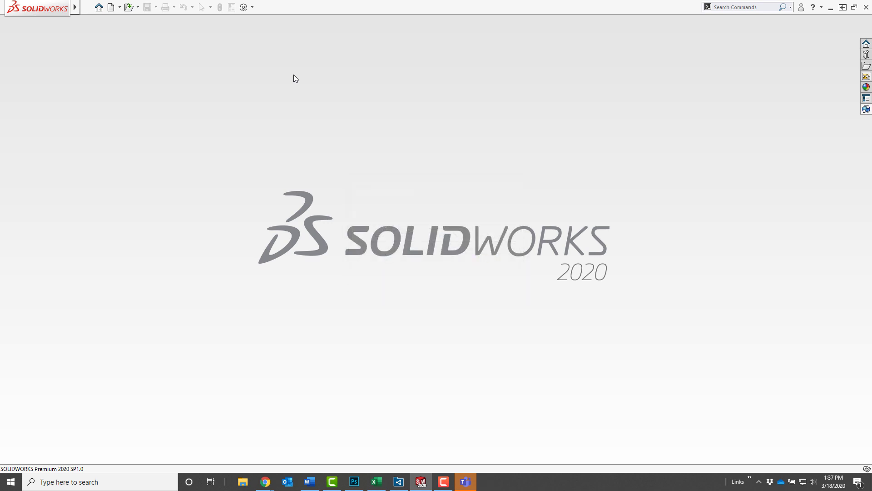
# Reopen File Explorer and browse to the Engineering folder of the MLC vault on the C: drive
pyautogui.click(244, 480)
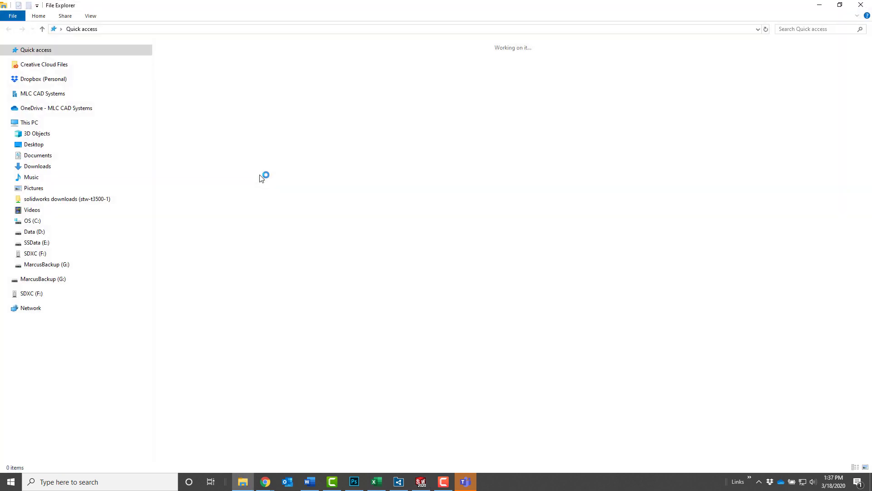
pyautogui.click(32, 220)
pyautogui.click(175, 114)
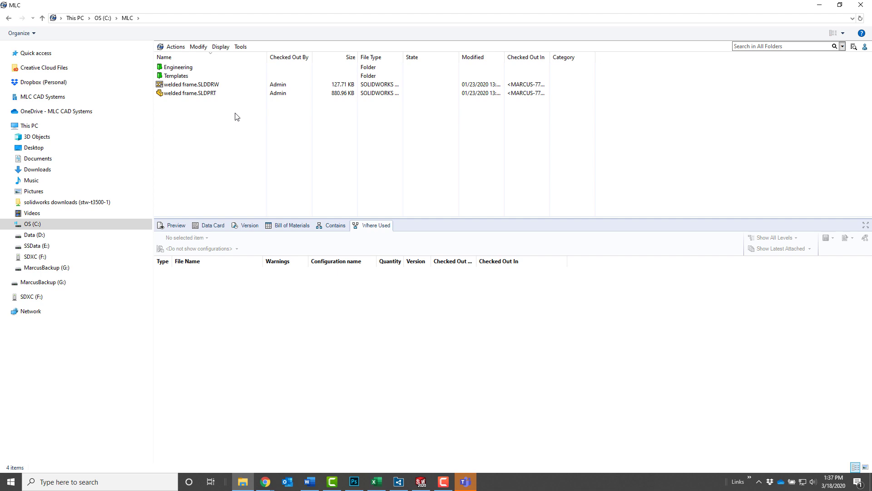
pyautogui.doubleClick(178, 67)
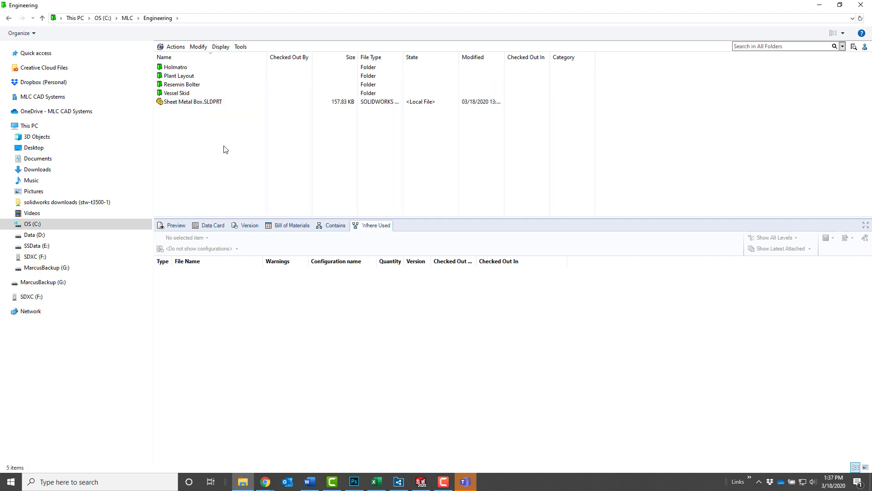
# Add the local file Sheet Metal Box.SLDPRT to the file vault and select it to view its vault details
pyautogui.rightClick(205, 103)
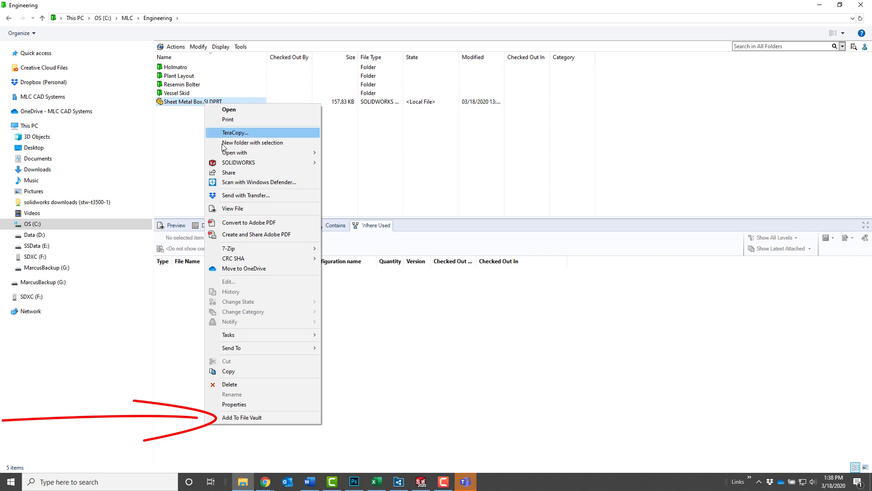
pyautogui.click(287, 418)
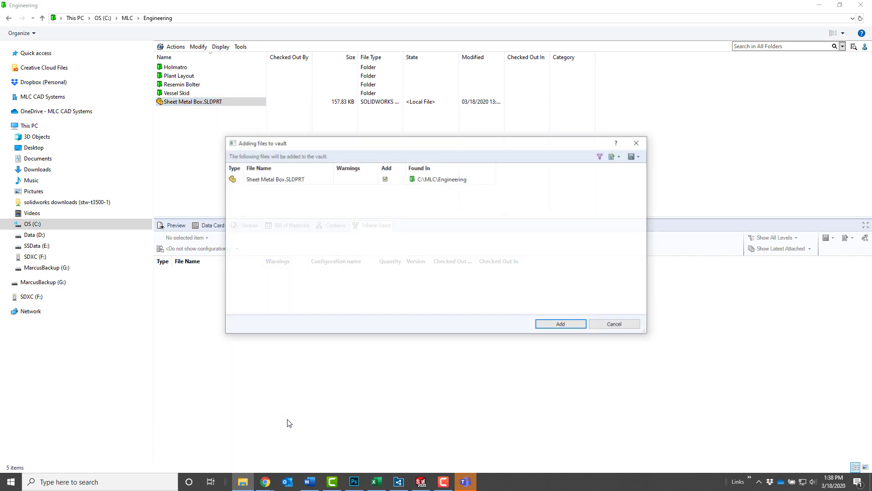
pyautogui.click(559, 325)
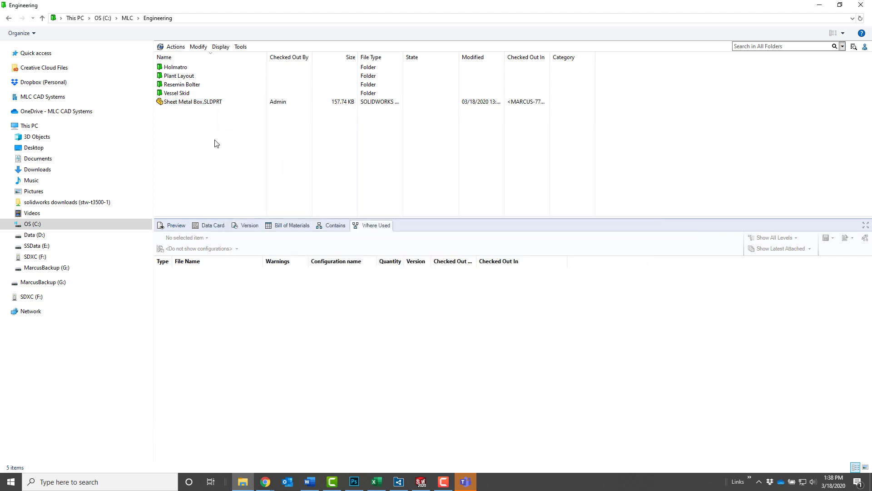
pyautogui.click(182, 102)
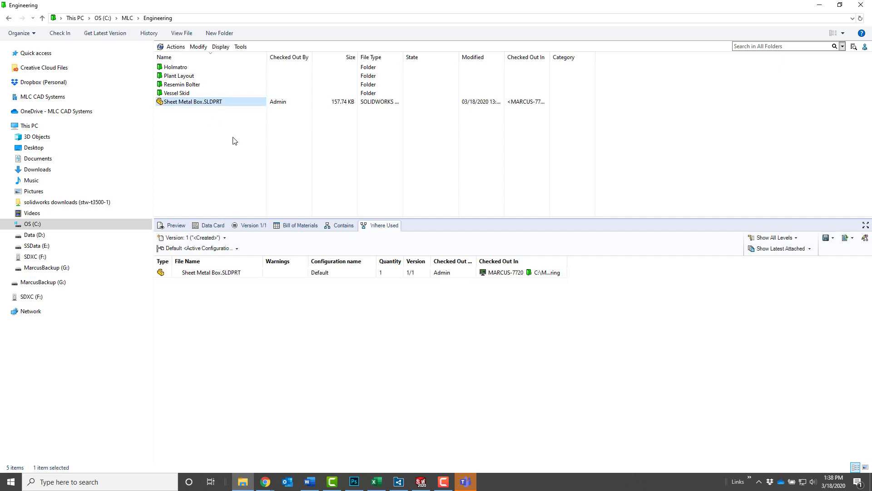
# Check in Piping Demo.SLDASM and its selected referenced files from the Vessel Skid folder with a check-in comment
pyautogui.doubleClick(180, 93)
pyautogui.click(186, 119)
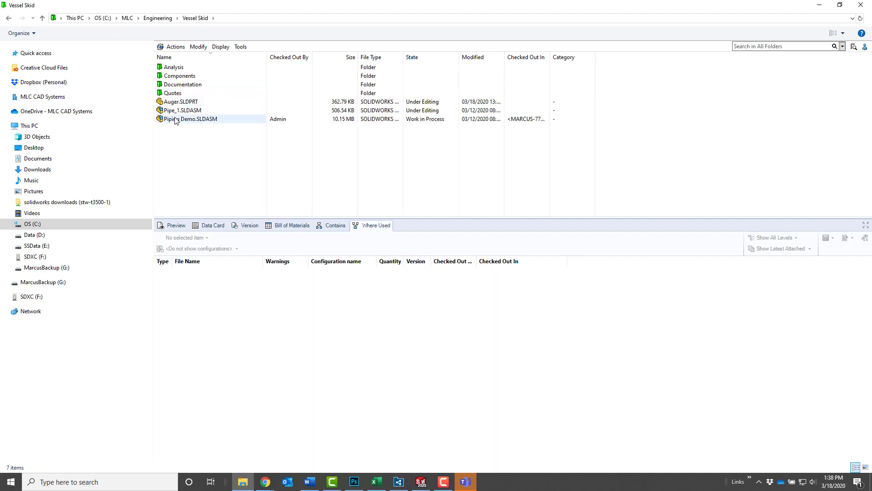
pyautogui.rightClick(207, 116)
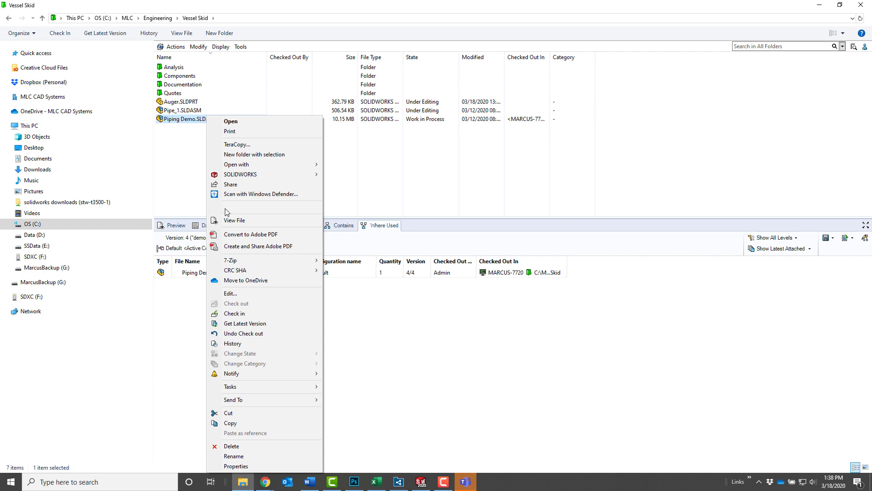
pyautogui.click(244, 314)
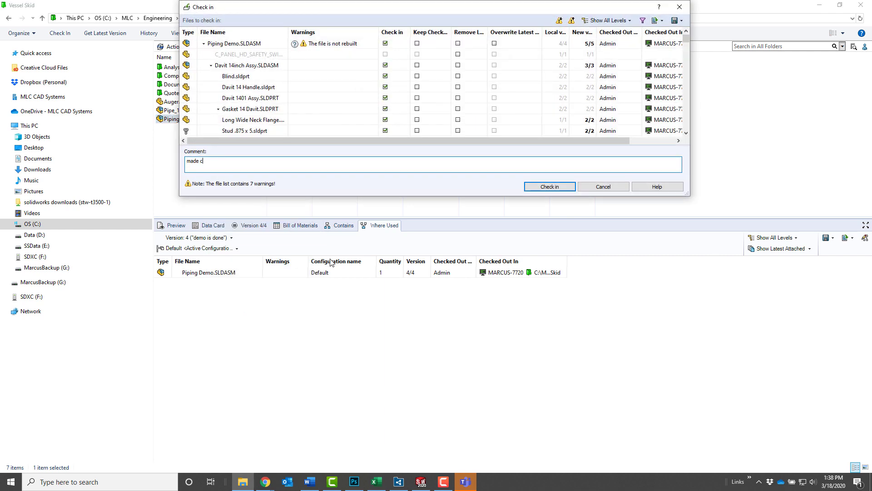
pyautogui.click(545, 188)
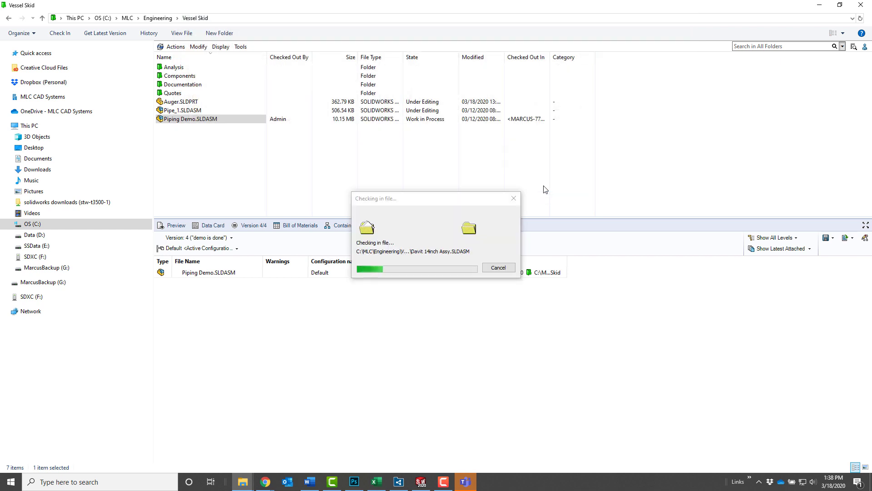